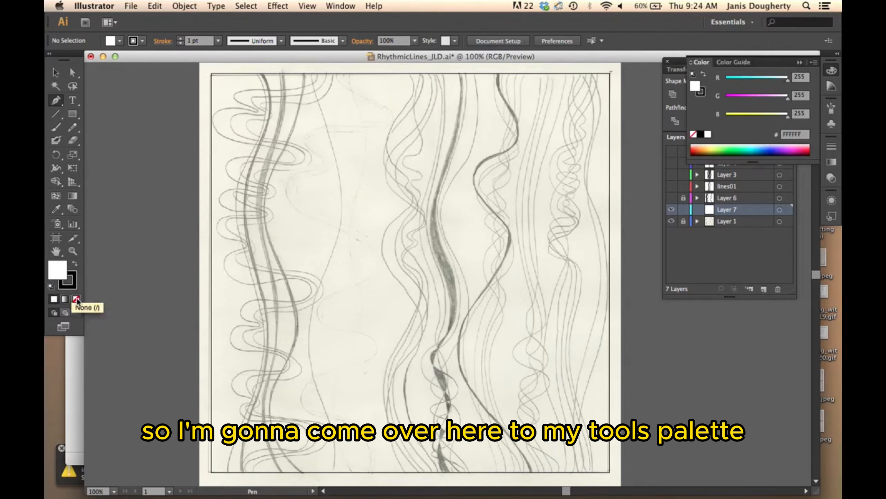
Step: Remove the fill and set the stroke color to red, DD1212
left_click(77, 299)
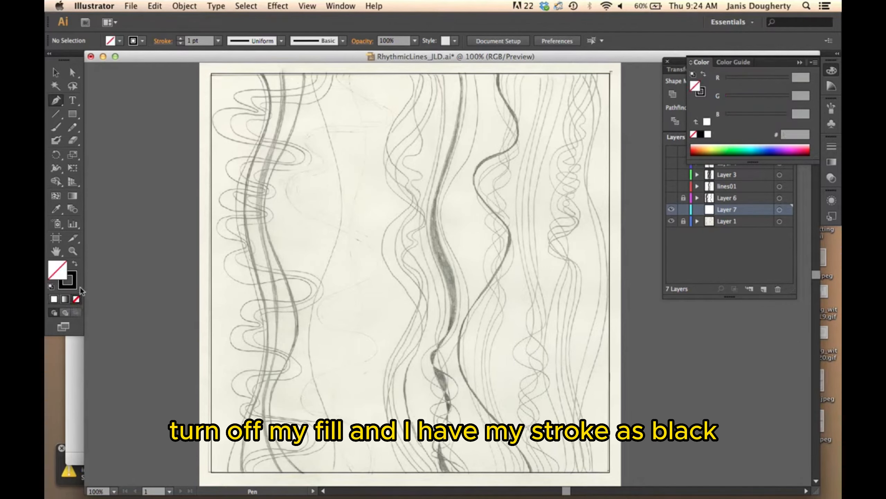
left_click(73, 286)
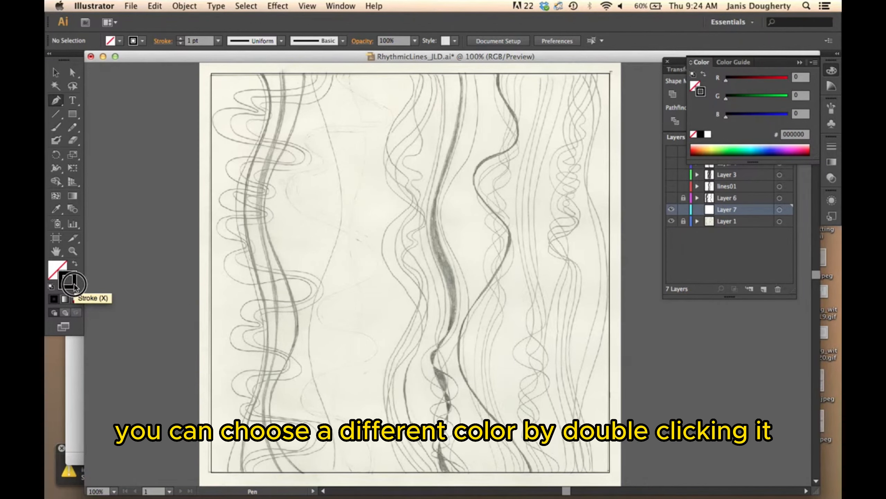
double_click(68, 280)
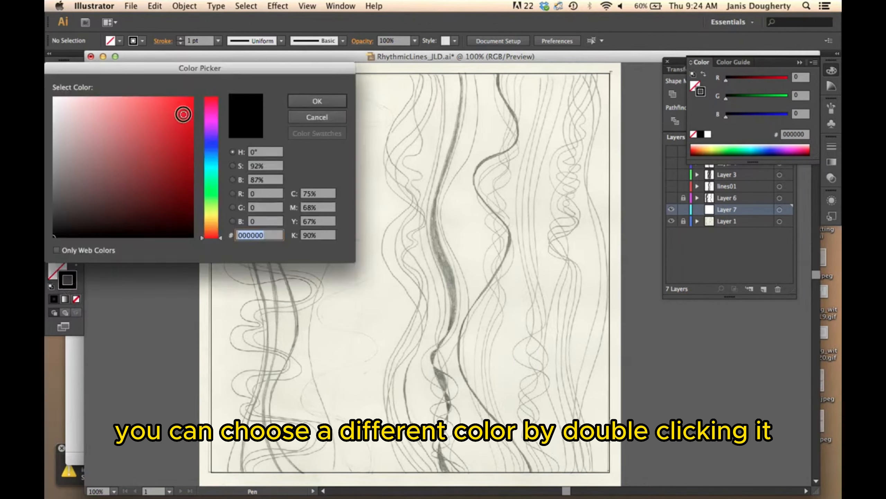
left_click(183, 114)
left_click(304, 103)
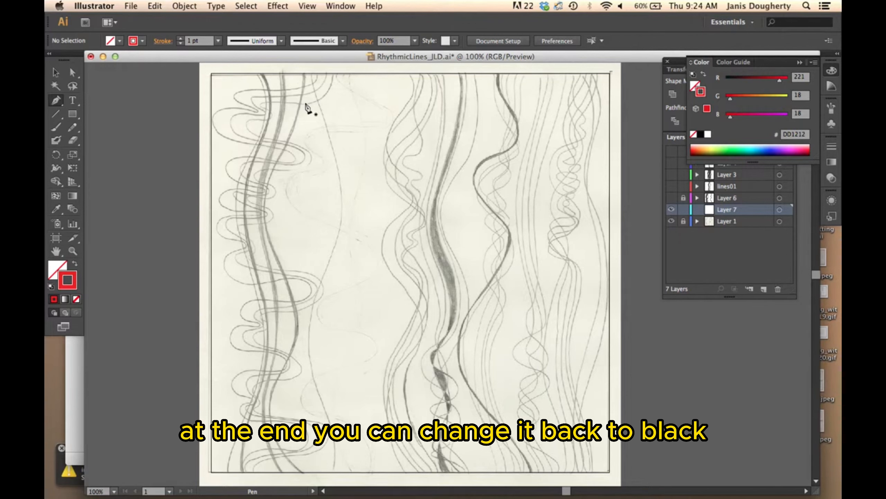
Step: Start a Pen path just above the sketch's border and trace the outer line of the central group through its first bulge
scroll(409, 75, "up", 1)
left_click(408, 80)
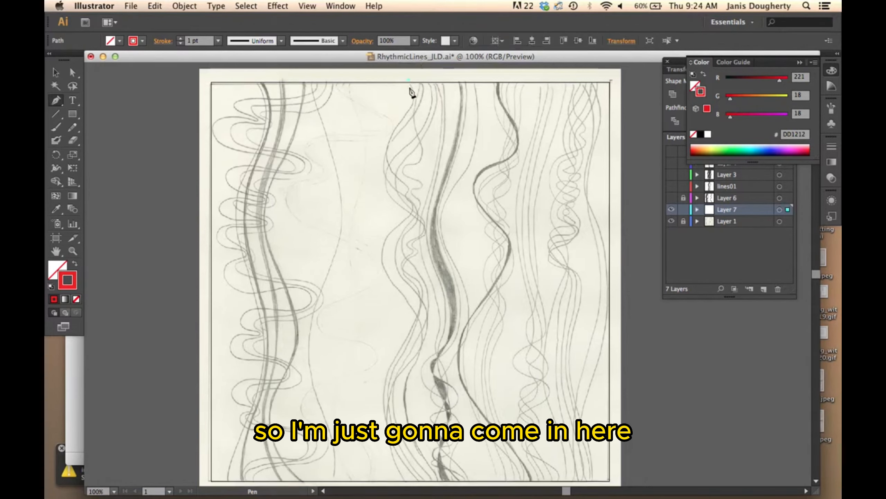
left_click_drag(408, 115, 392, 134)
left_click_drag(391, 171, 407, 184)
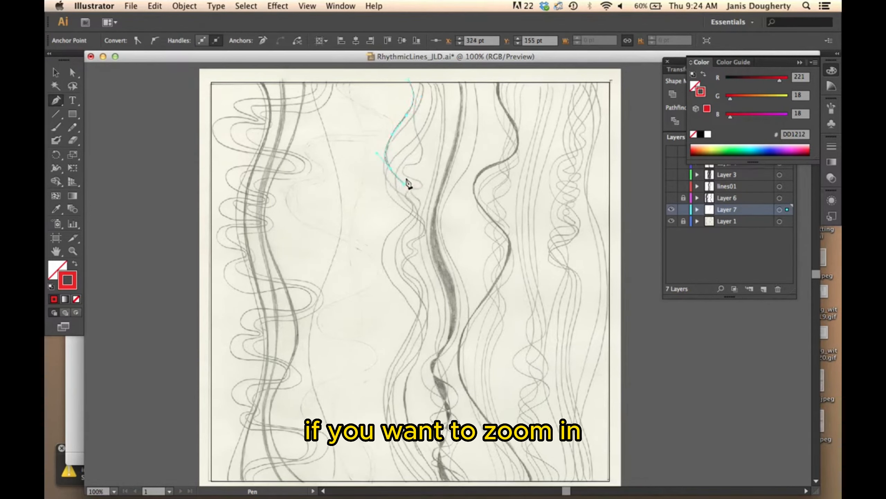
Step: Continue the path with curved anchors along the pencil line through the small wiggle below the first bulge
key("super+plus")
key("super+plus")
key("super+plus")
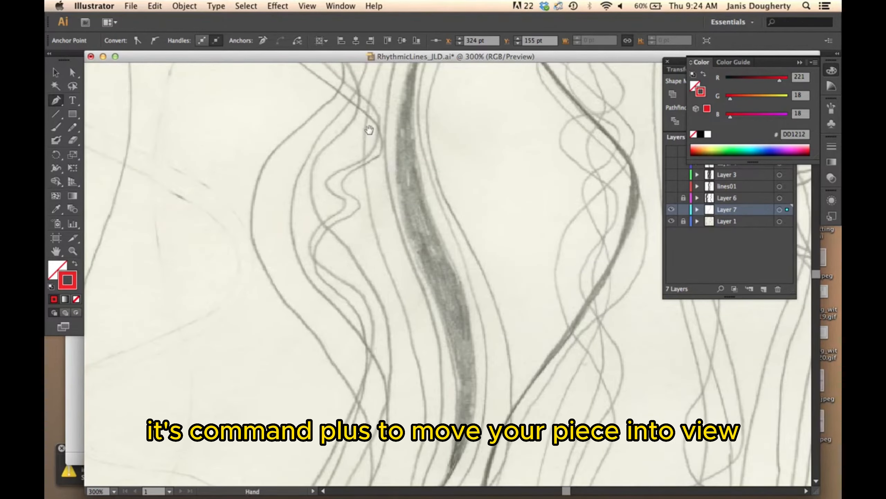
left_click_drag(369, 130, 403, 290)
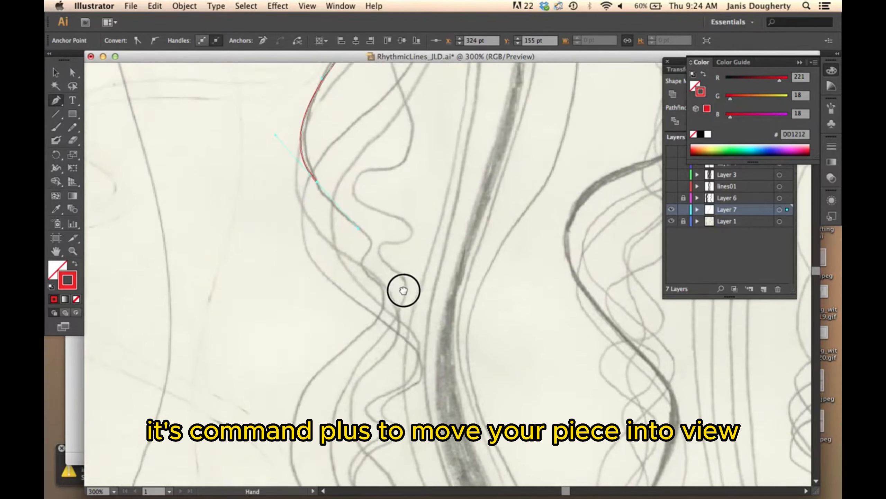
left_click_drag(396, 223, 410, 276)
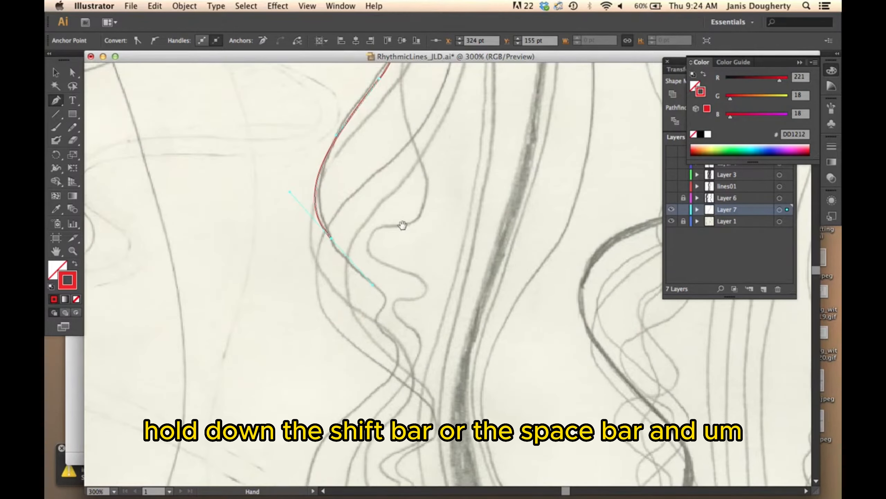
mouse_move(403, 225)
left_mouse_down()
mouse_move(409, 271)
mouse_move(404, 231)
left_mouse_up()
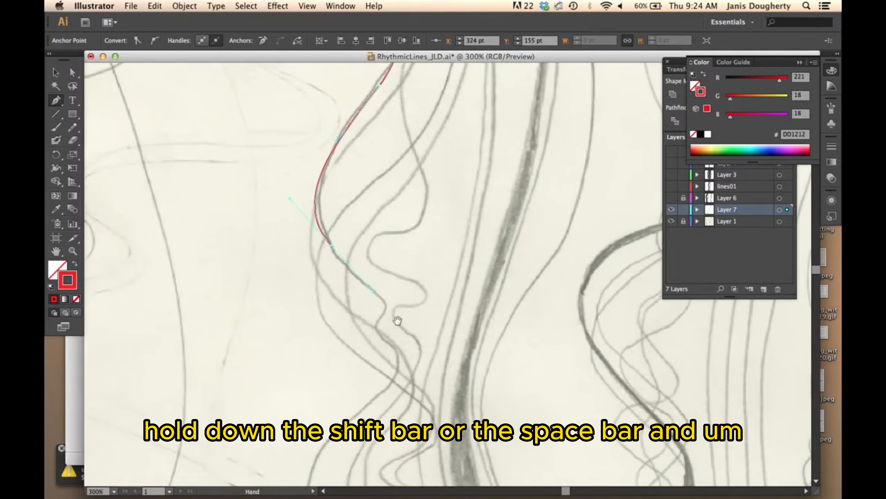
left_click_drag(380, 317, 417, 315)
left_click_drag(361, 350, 342, 370)
Step: Trace the pencil line around its second, wide bulge and through the opposite curve below it
left_click_drag(422, 369, 448, 252)
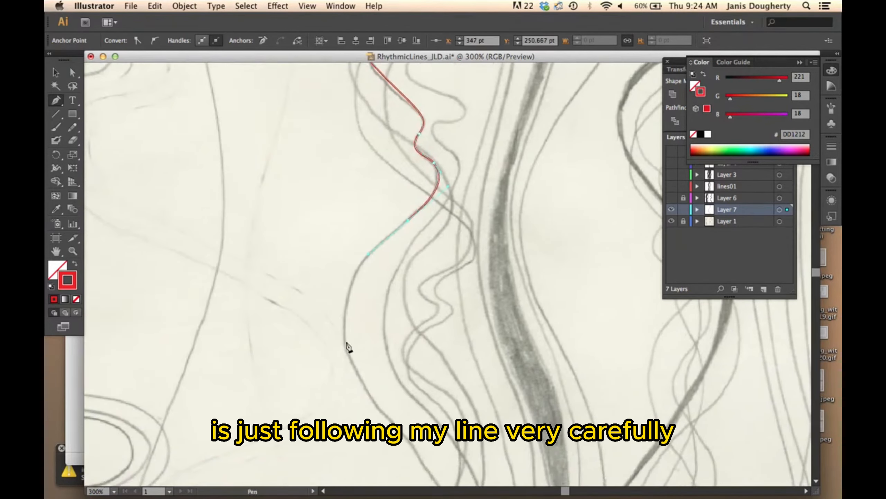
left_click_drag(347, 343, 355, 410)
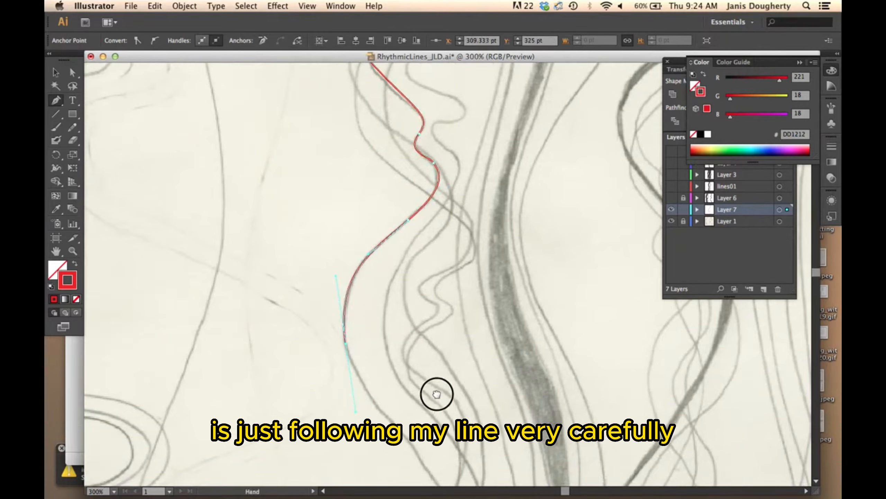
left_click_drag(437, 394, 374, 206)
left_click_drag(364, 283, 413, 231)
left_click_drag(405, 300, 375, 363)
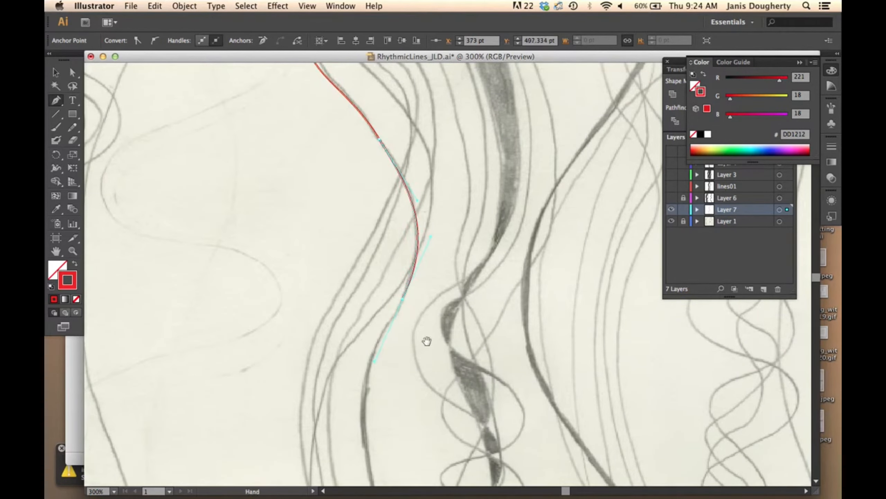
Step: Trace the rest of the line down past the lower artboard edge, ending at Y 750 pt, and deselect the finished path
left_click_drag(426, 340, 441, 168)
left_click_drag(383, 313, 407, 401)
left_click_drag(451, 372, 426, 178)
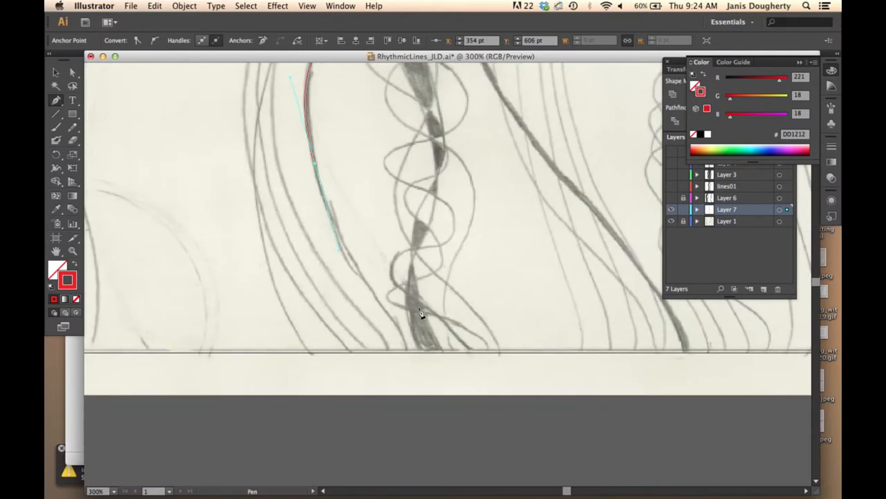
left_click_drag(391, 317, 408, 350)
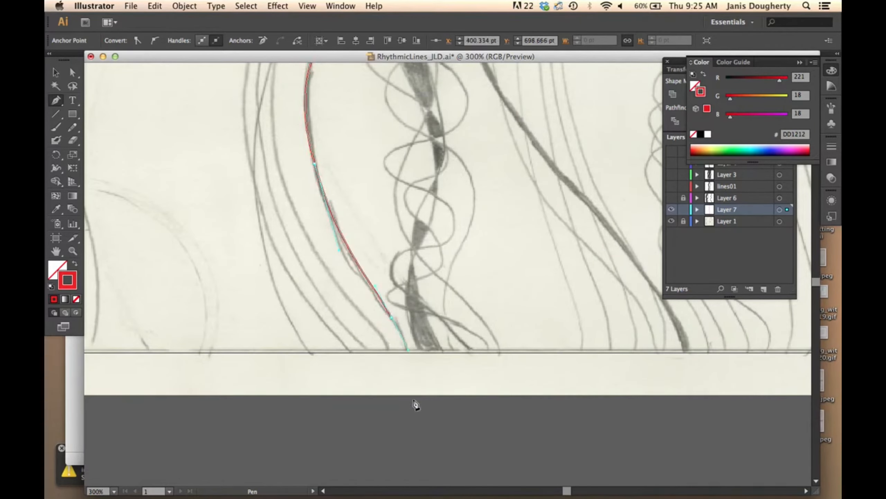
left_click_drag(411, 402, 410, 431)
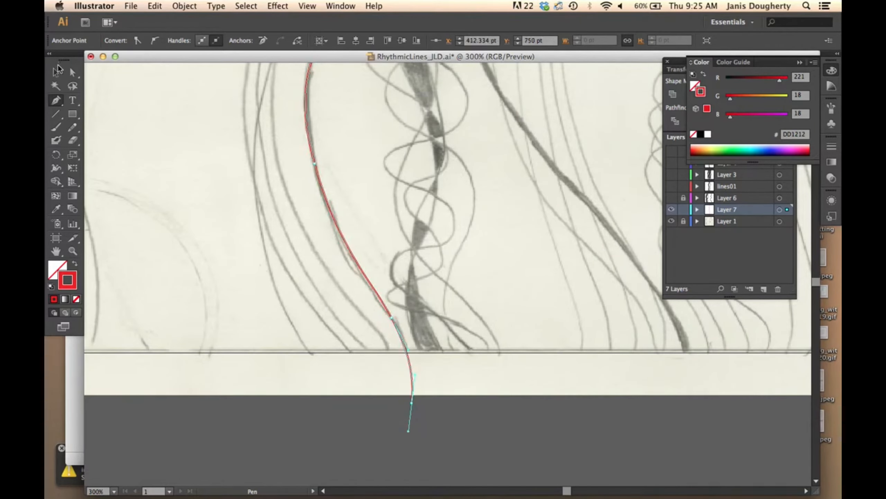
key("v")
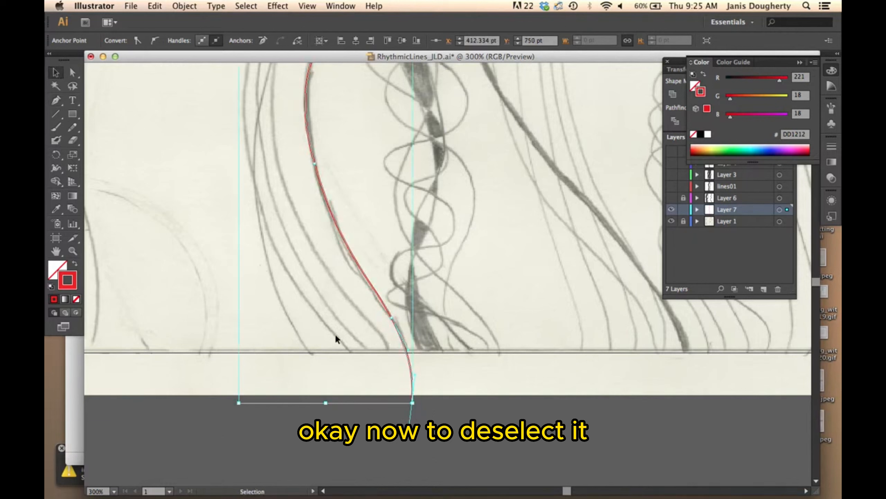
left_click(426, 439)
Step: Review the whole traced line and shorten the lower direction handle of the anchor on the wide second bulge with Direct Selection
key("super+minus")
key("super+minus")
key("super+minus")
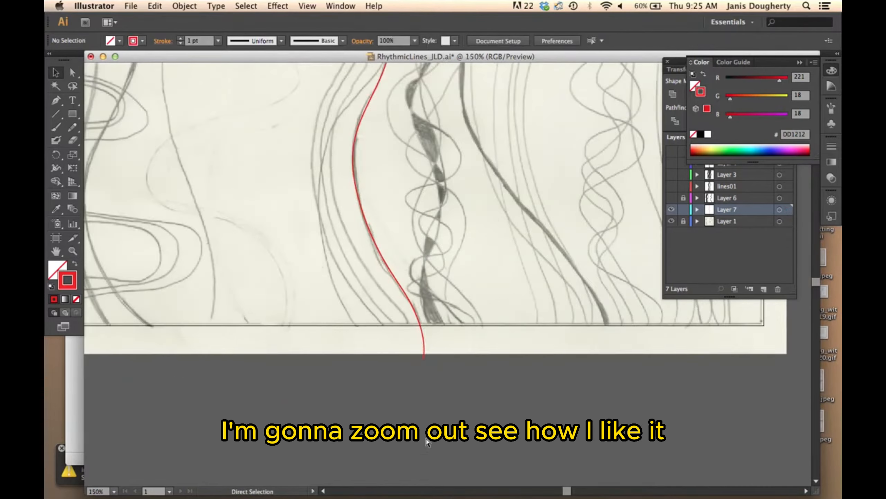
key("space")
left_click_drag(486, 204, 469, 358)
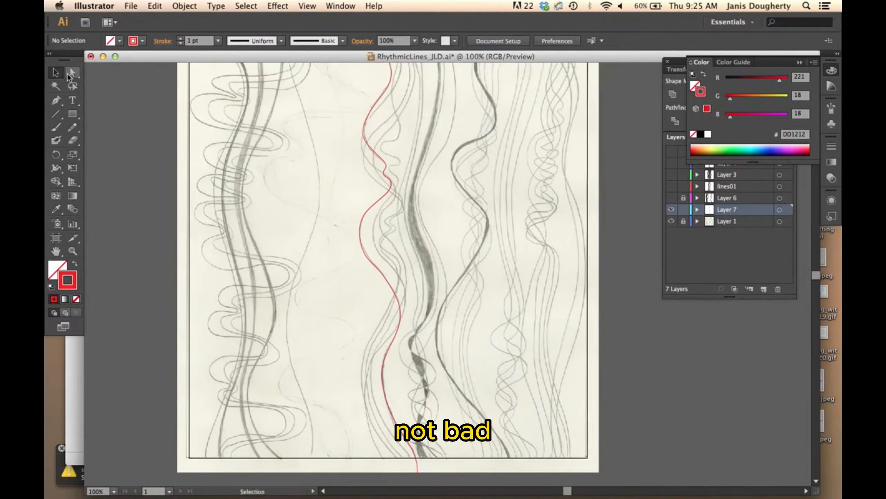
left_click(70, 74)
key("super+equal")
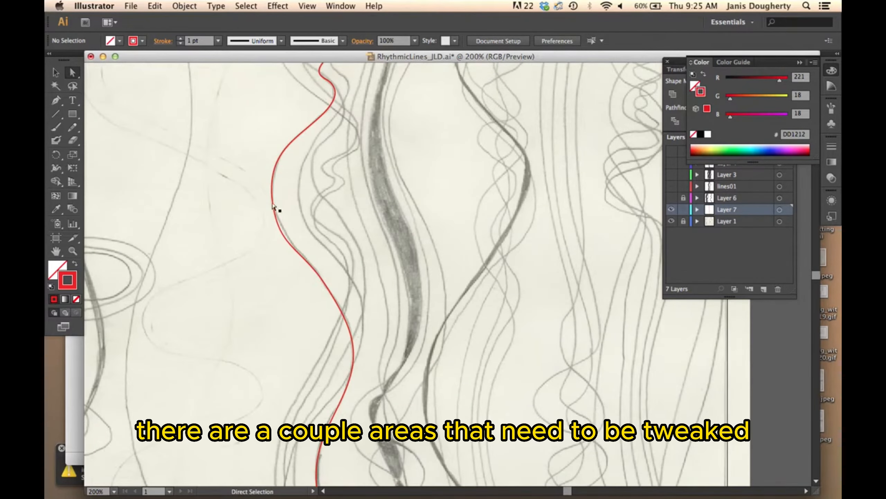
left_click(283, 237)
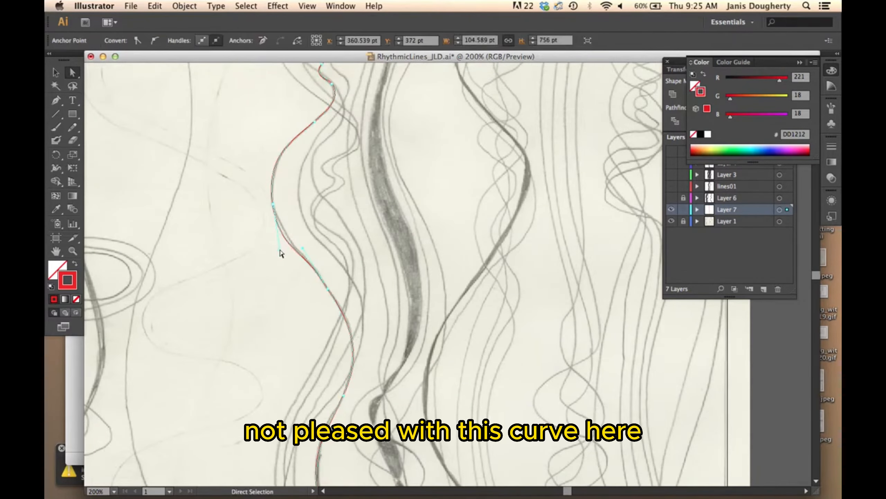
left_click_drag(281, 251, 279, 238)
Step: Move the anchor just above the small wiggle to X 325.5 pt, Y 157 pt and adjust its upper handle to fit the sketch
key("space")
left_click_drag(368, 154, 356, 313)
left_click_drag(344, 227, 360, 276)
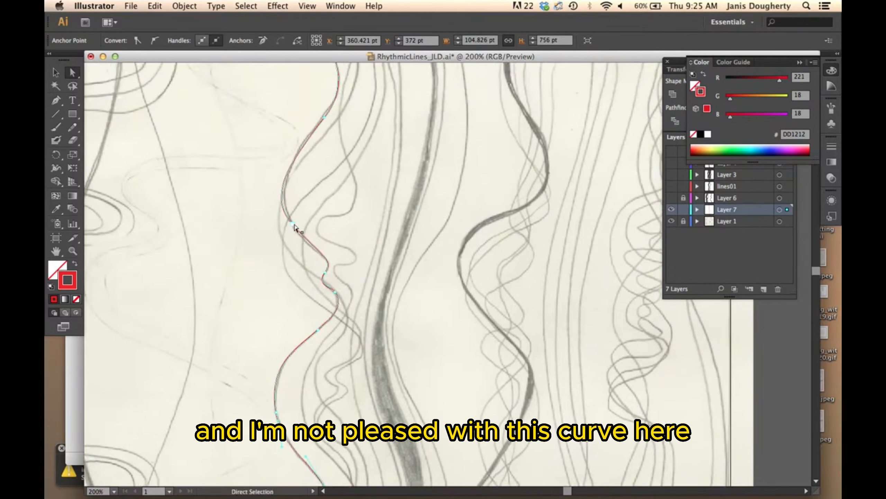
left_click(295, 223)
left_click_drag(294, 224, 295, 228)
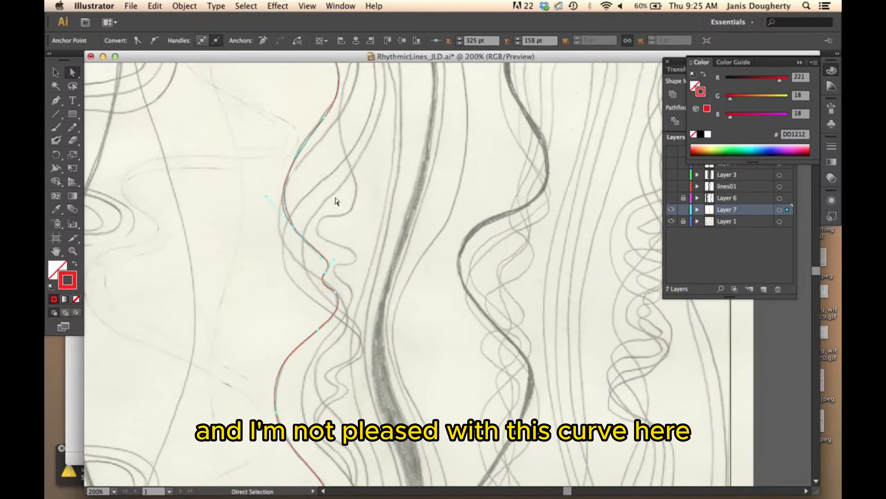
left_click_drag(265, 197, 271, 198)
left_click_drag(295, 230, 296, 229)
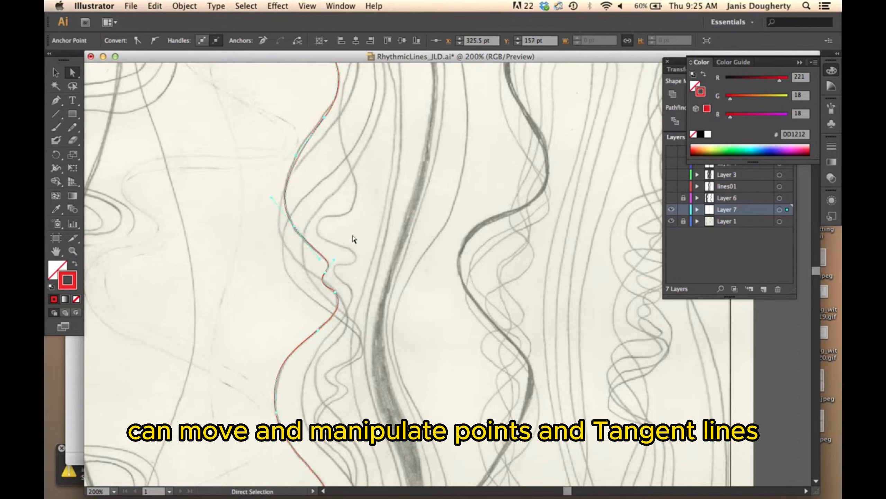
Step: Change the highlight color of Layer 7 to Black in its layer options
left_click(719, 210)
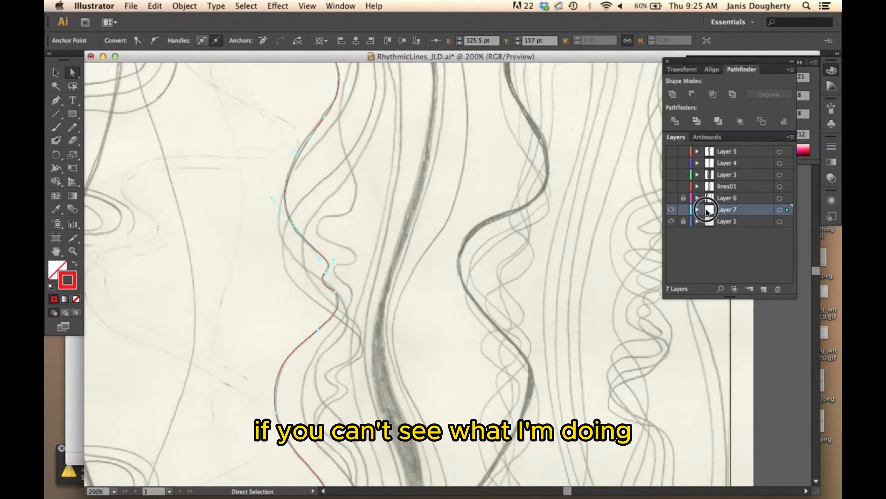
double_click(709, 210)
left_click(144, 117)
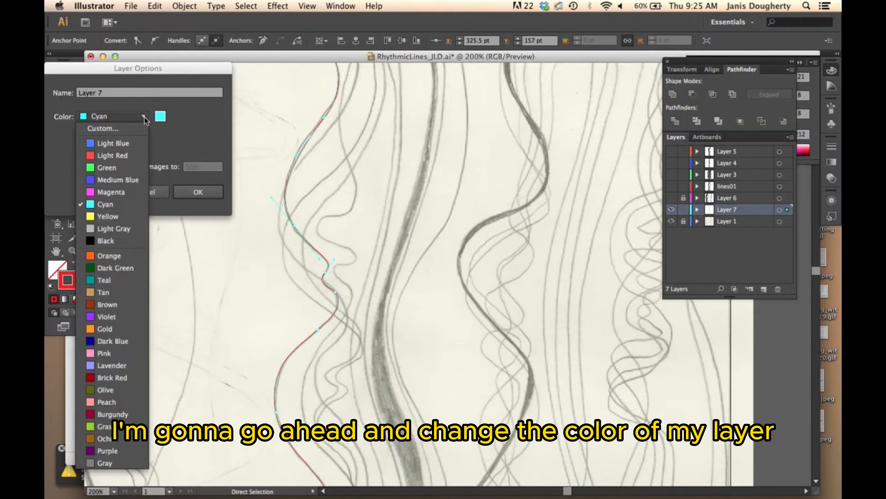
left_click(141, 227)
left_click(188, 193)
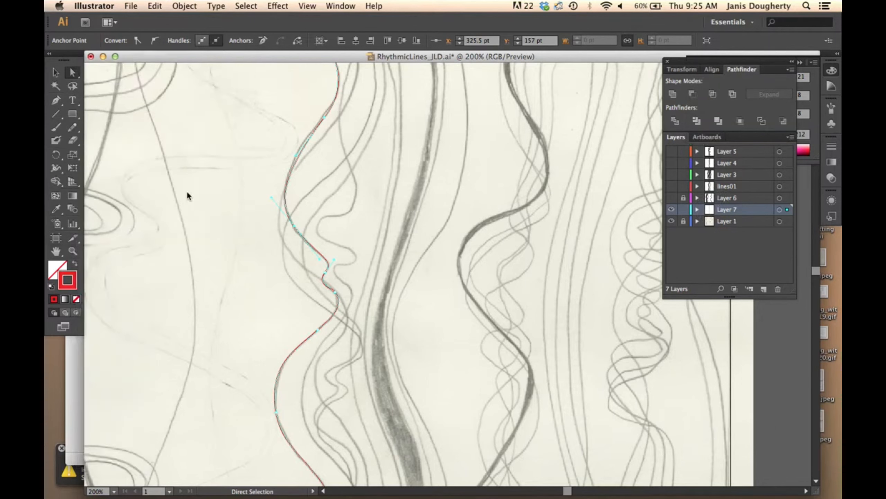
Step: Refine the anchor above the first bulge by adjusting its lower handle and moving it to X 353 pt, Y 56 pt
left_click_drag(295, 226, 295, 227)
left_click(325, 272)
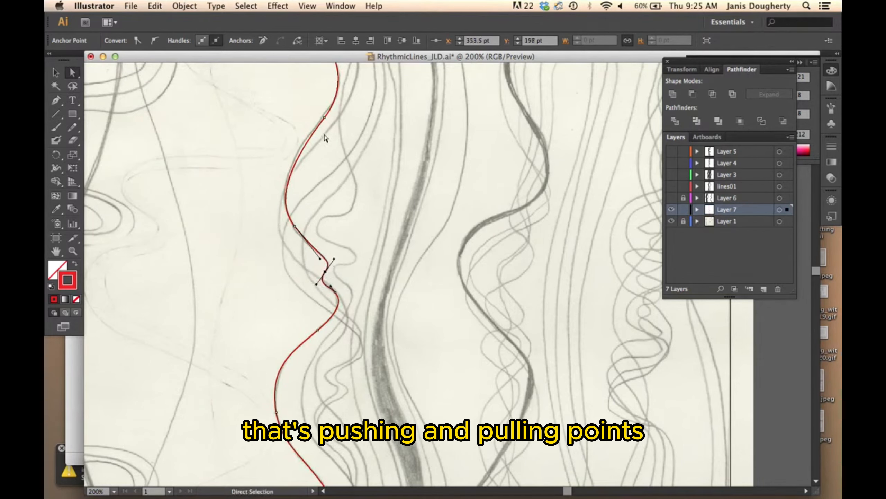
left_click(324, 118)
left_click_drag(296, 155, 293, 152)
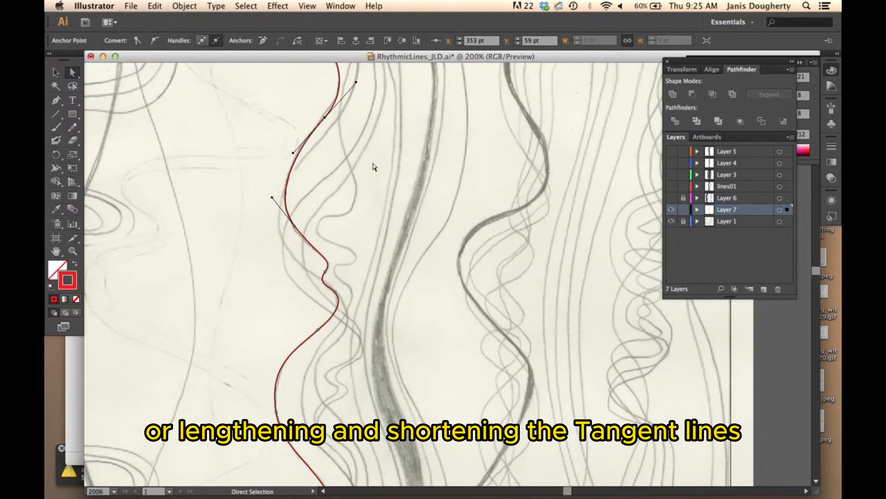
left_click_drag(325, 117, 324, 114)
Step: Select the whole red path, set its stroke weight to 4 pt, and deselect it
left_click(54, 73)
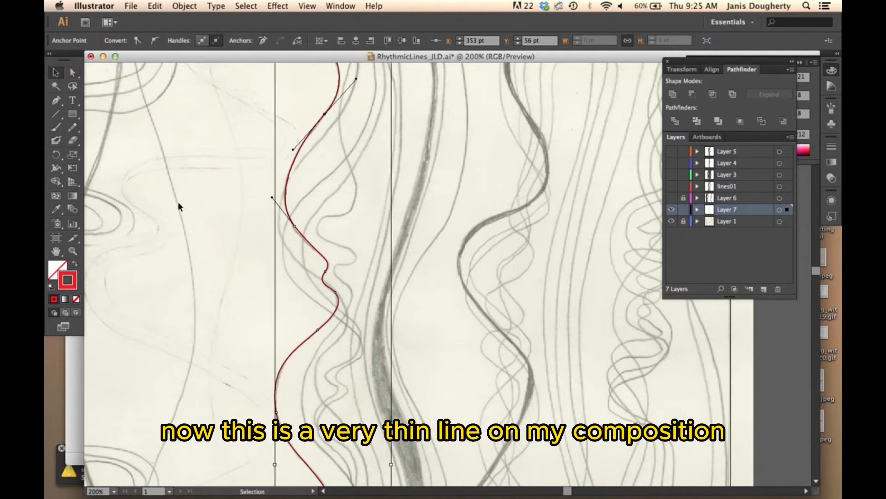
left_click(264, 200)
left_click_drag(226, 198, 332, 254)
scroll(334, 259, "up", 6)
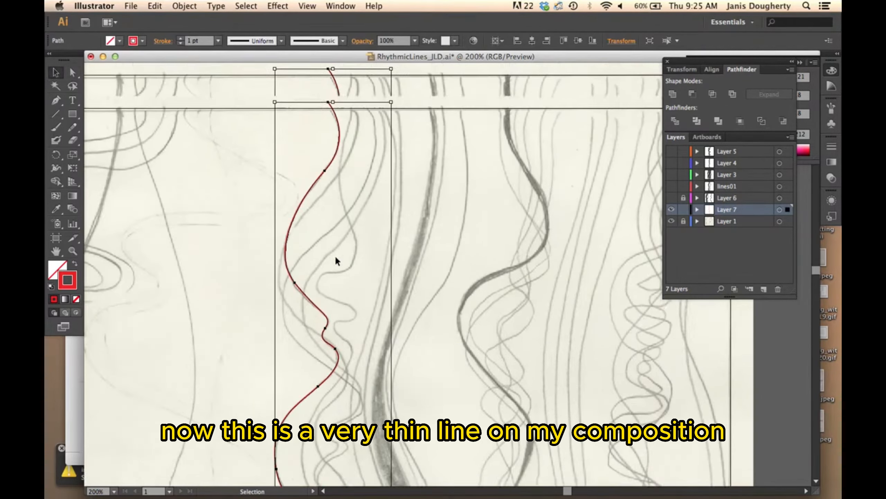
scroll(335, 255, "down", 5)
scroll(335, 257, "down", 1)
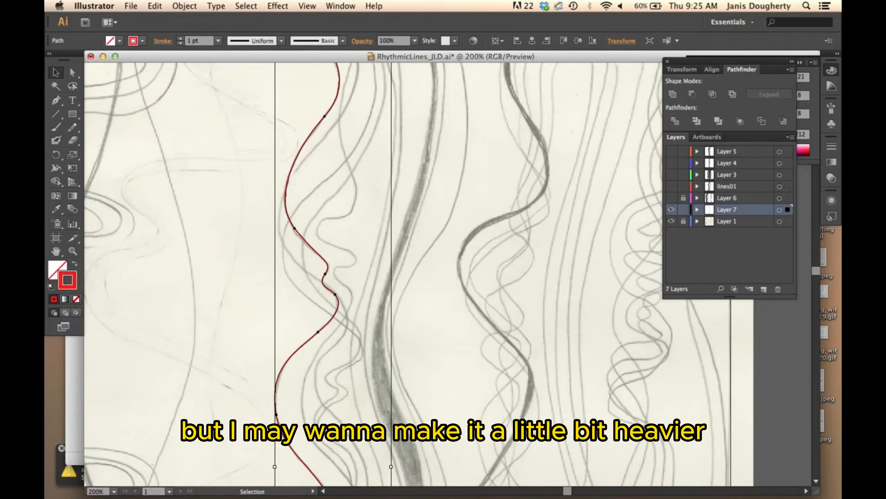
left_click(182, 39)
left_click(182, 39)
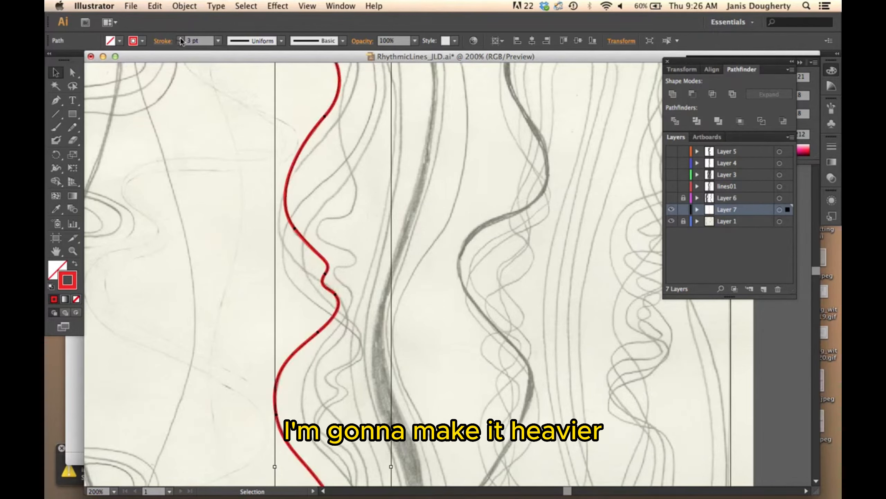
left_click(181, 39)
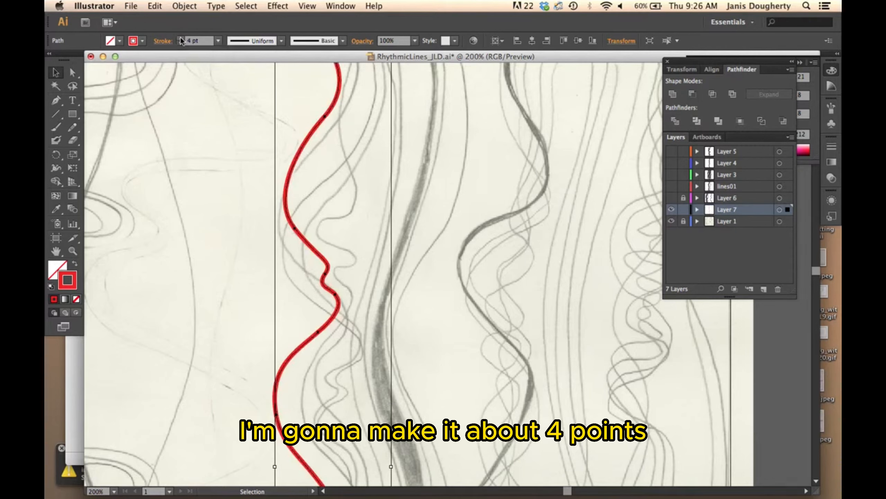
left_click(250, 218)
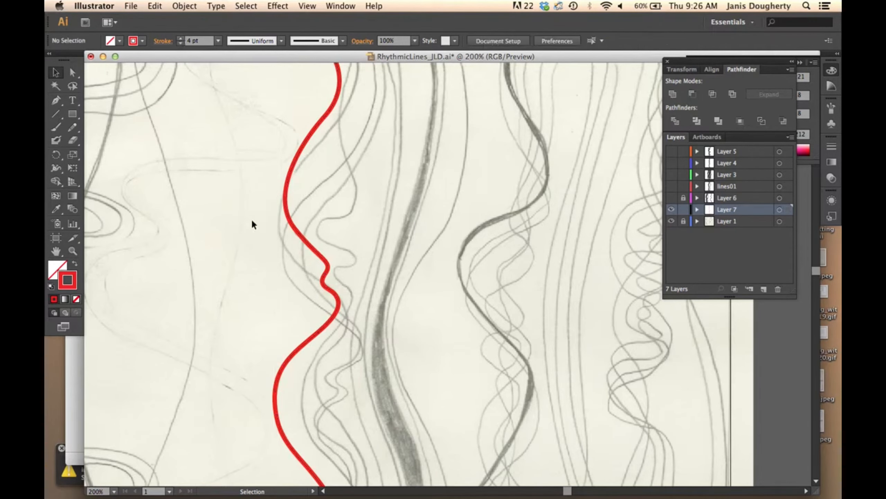
Step: Convert the whole red path's stroke into a filled shape with Outline Stroke
key("super+minus")
key("super+minus")
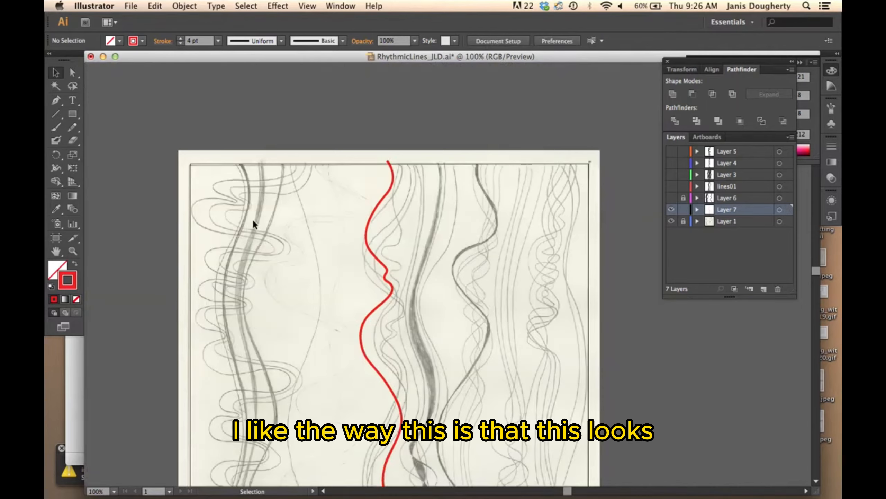
scroll(252, 221, "down", 5)
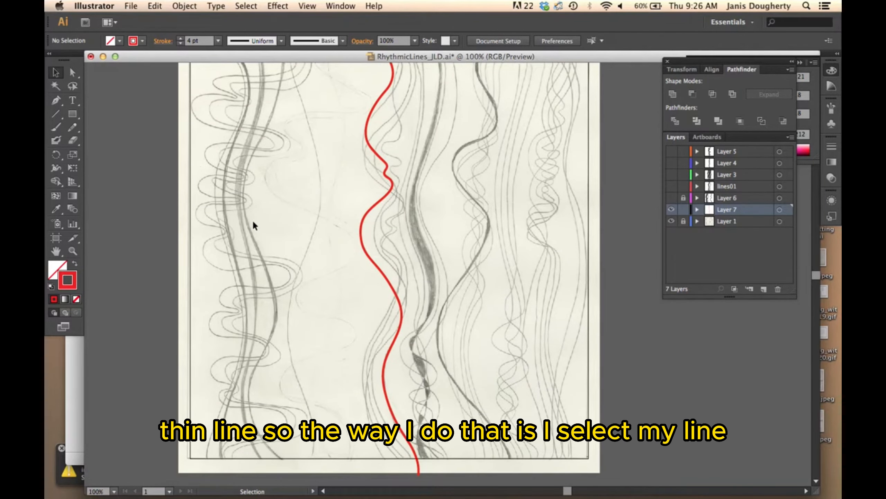
left_click(360, 242)
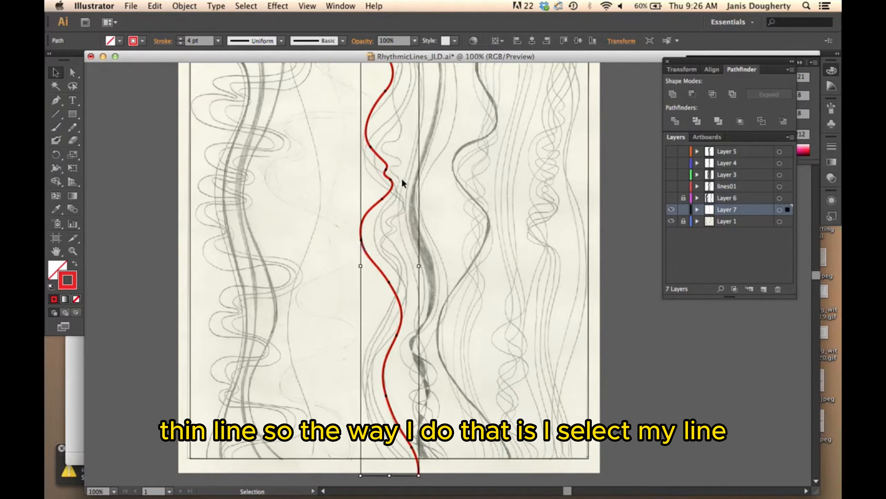
left_click(185, 6)
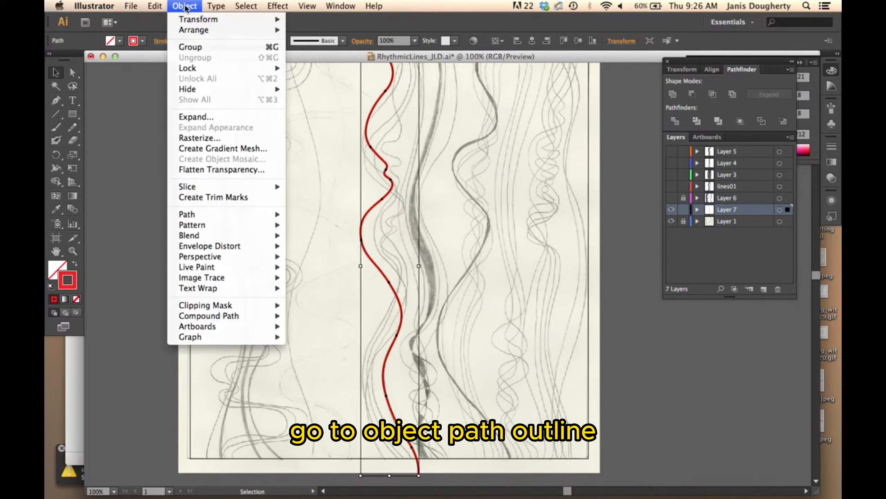
mouse_move(200, 213)
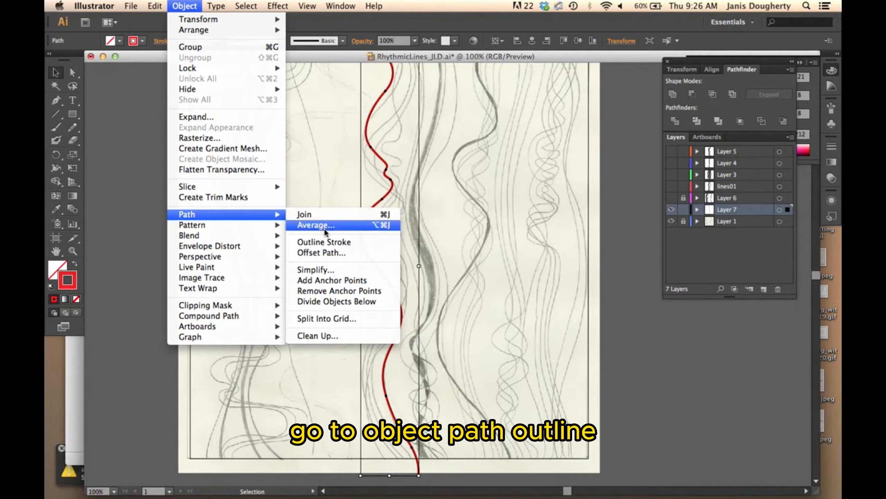
left_click(324, 242)
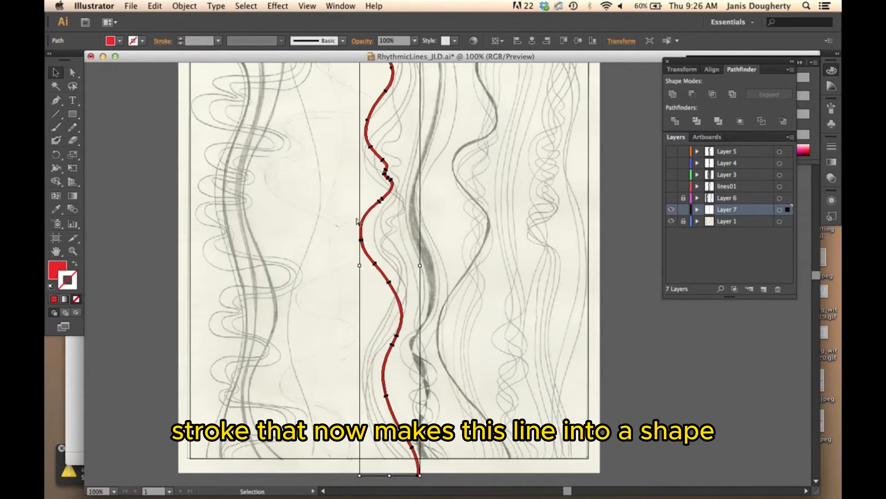
Step: Thicken the lower outward bulge of the red shape by moving its outer-edge anchor to X 365.5 pt, Y 400.5 pt
key("super+equal")
key("super+equal")
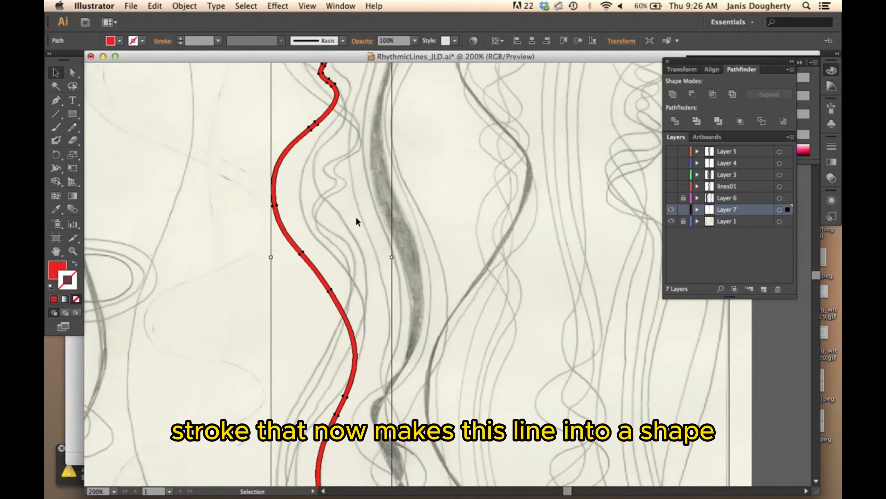
scroll(355, 215, "up", 3)
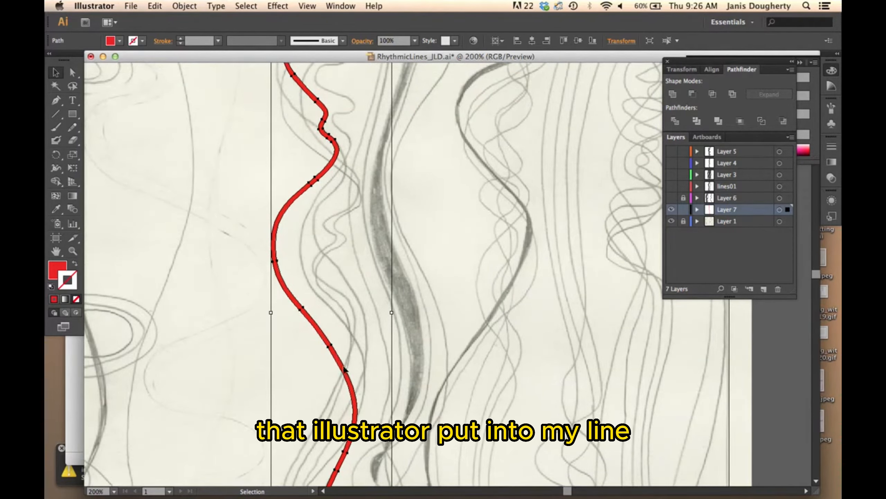
left_click(71, 74)
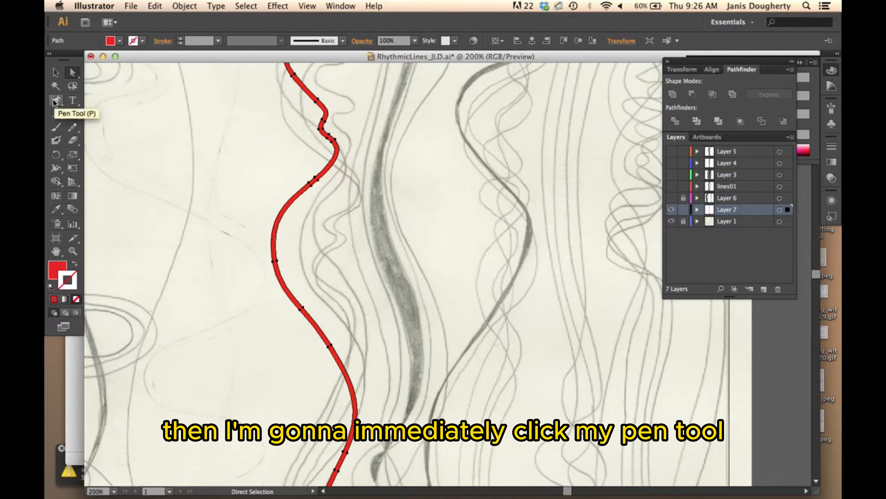
left_click(56, 102)
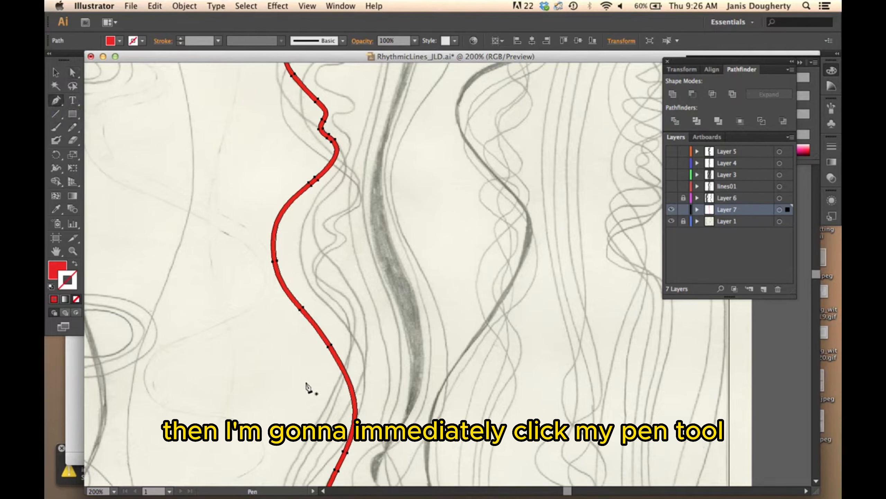
left_click(334, 349, "super")
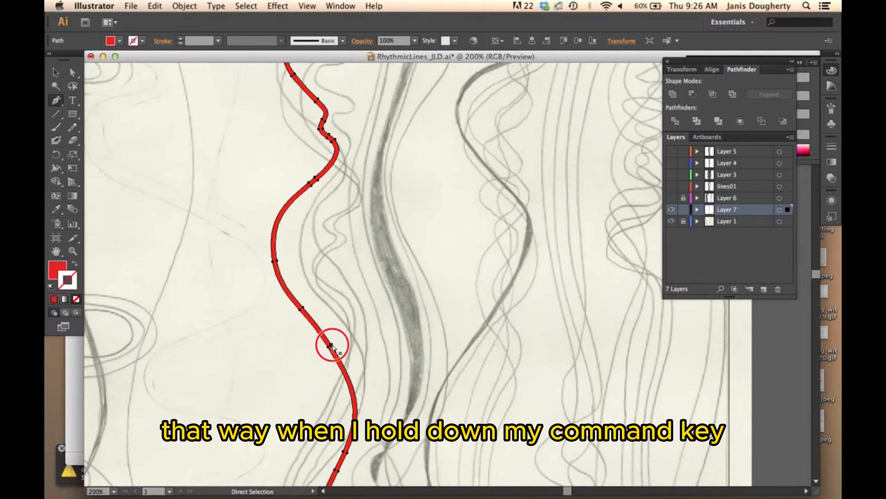
left_click(334, 348, "super")
left_click_drag(336, 343, 338, 344)
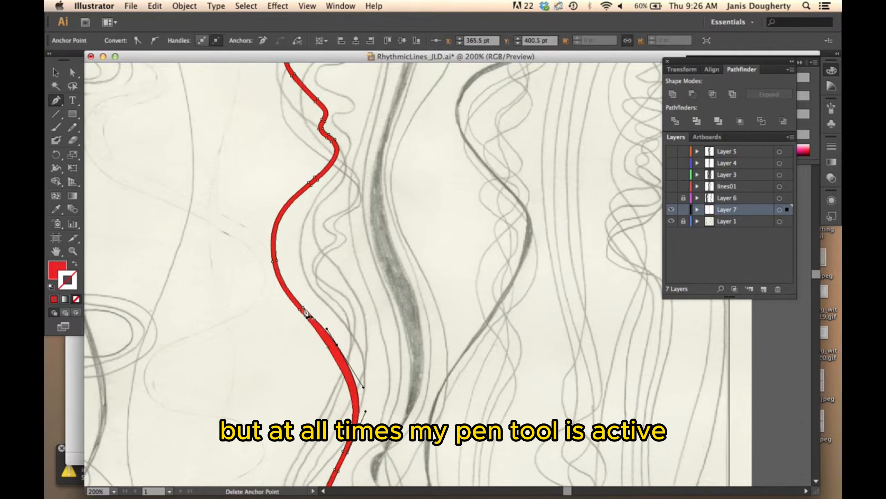
Step: Smooth the thickened bulge by deleting the spare outer-edge anchor above it, extending the upper handle, and reshaping the edge below
left_click(321, 327, "super")
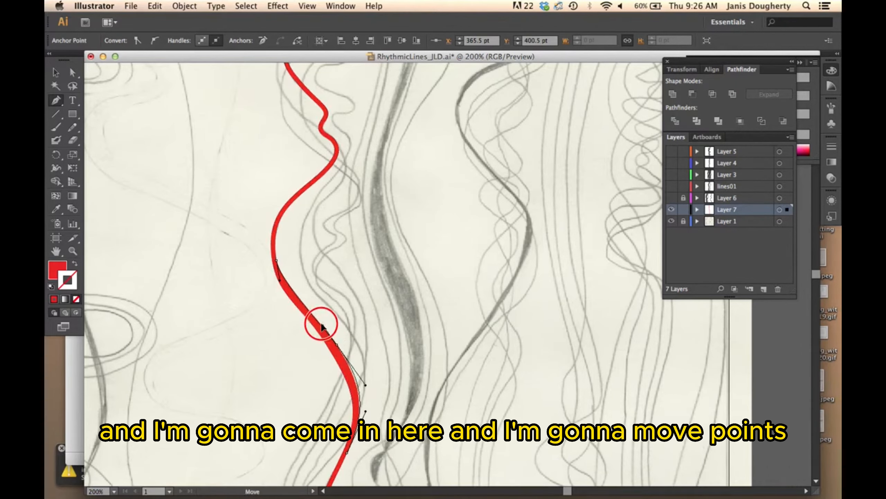
left_click_drag(321, 324, 304, 306)
left_click_drag(362, 345, 378, 248)
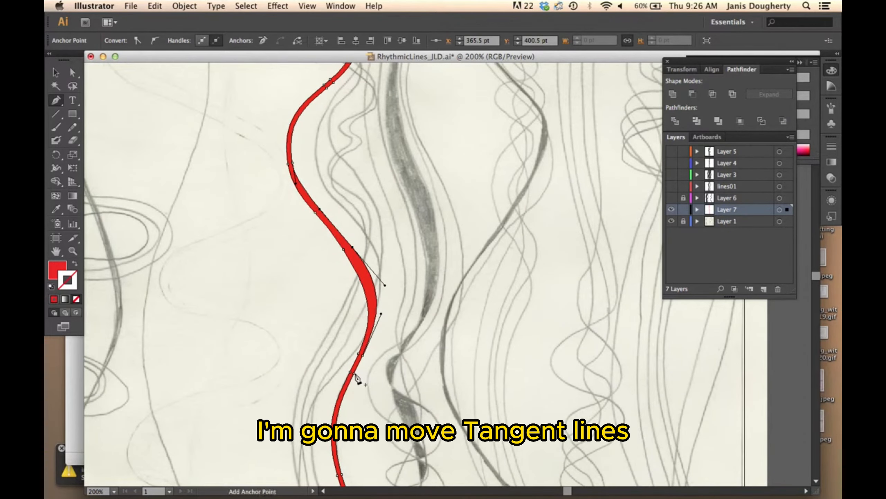
left_click_drag(354, 373, 382, 317)
left_click(363, 355)
Step: Vary the width just below the small wiggle by adjusting the handle of the outer-edge anchor at X 360.734 pt, Y 217.534 pt
left_click_drag(376, 237, 392, 418)
left_click(344, 273)
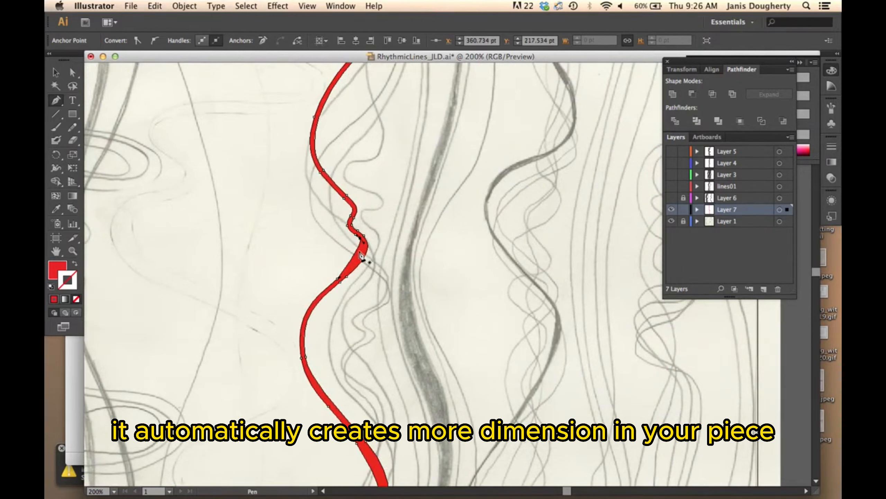
left_click_drag(363, 243, 405, 362)
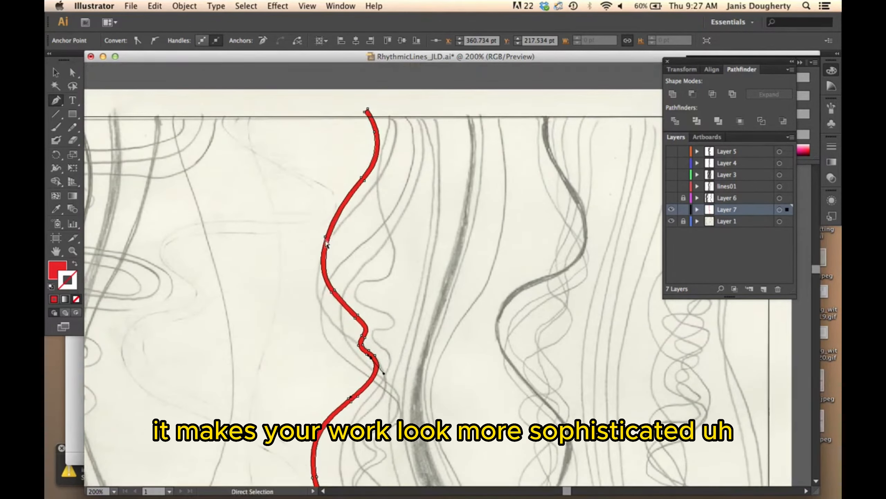
Step: Thicken the uppermost outward curve by adjusting its outer-edge anchors at X 315.5 pt, Y 105 pt; X 350 pt, Y 53 pt; and X 322 pt, Y 158.5 pt
left_click(325, 239)
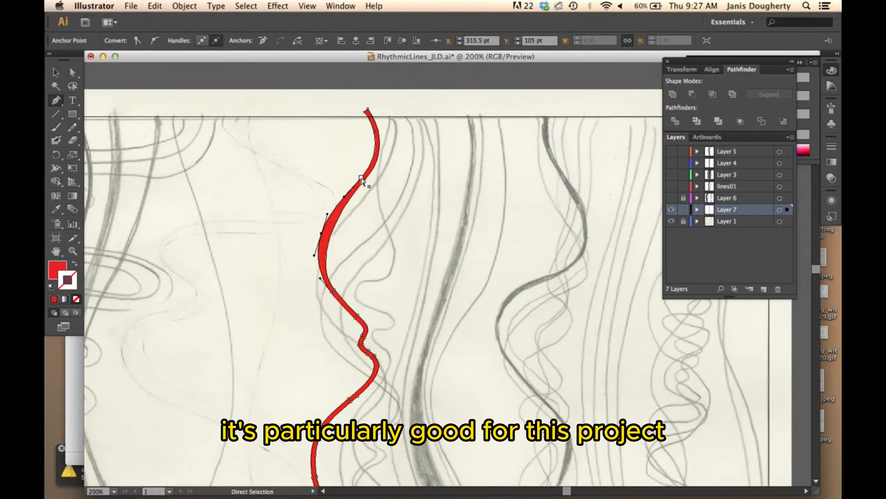
left_click(362, 178)
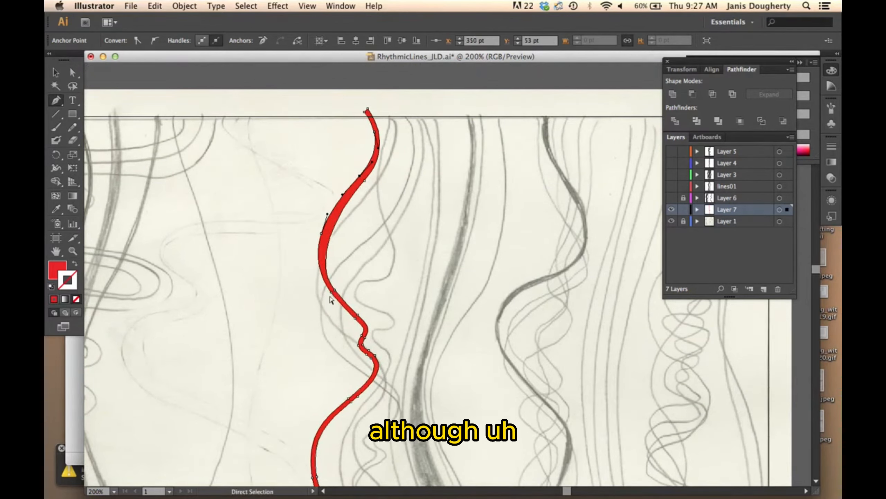
left_click(332, 292)
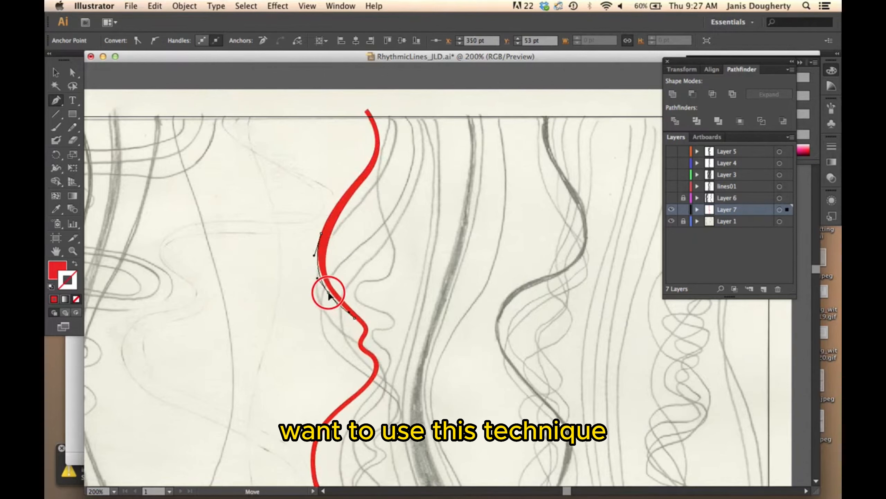
left_click(355, 318)
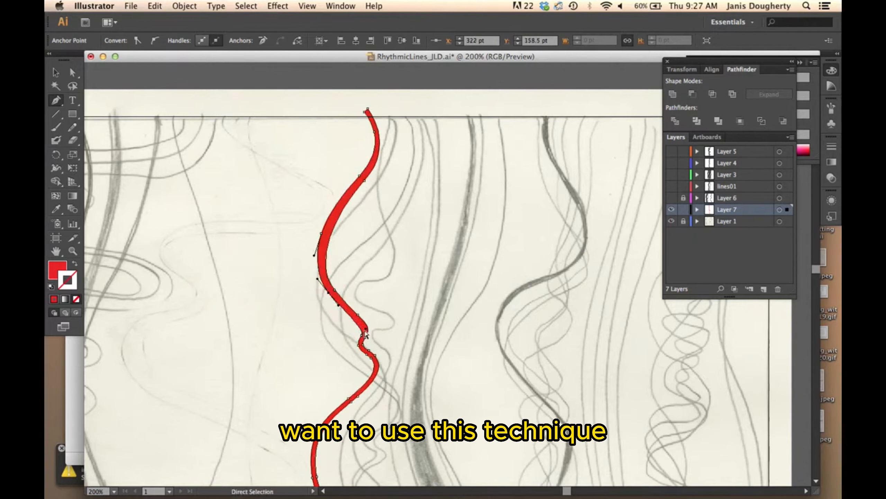
Step: Taper the shape's lower end by placing the nearby anchor at X 400.5 pt, Y 699 pt and deleting one corner point at the tip
left_click_drag(365, 329, 405, 241)
left_click_drag(420, 384, 415, 208)
left_click_drag(403, 406, 393, 256)
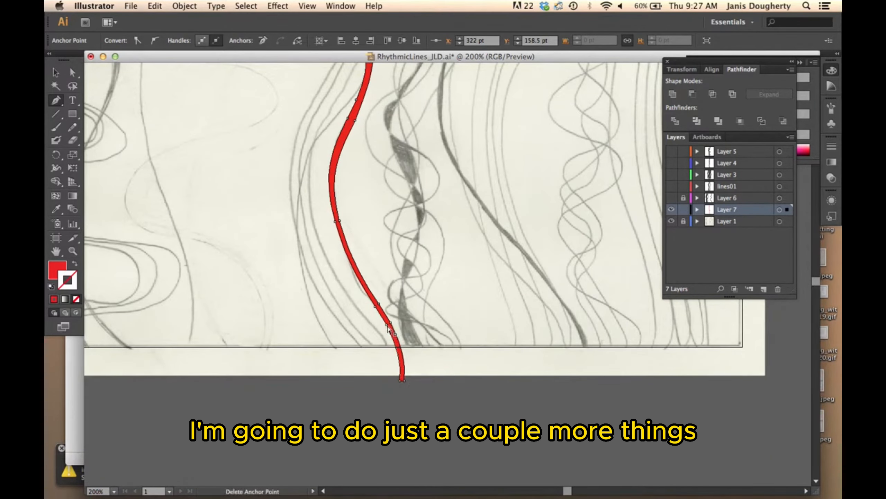
left_click_drag(386, 325, 389, 325)
left_click_drag(389, 325, 389, 324)
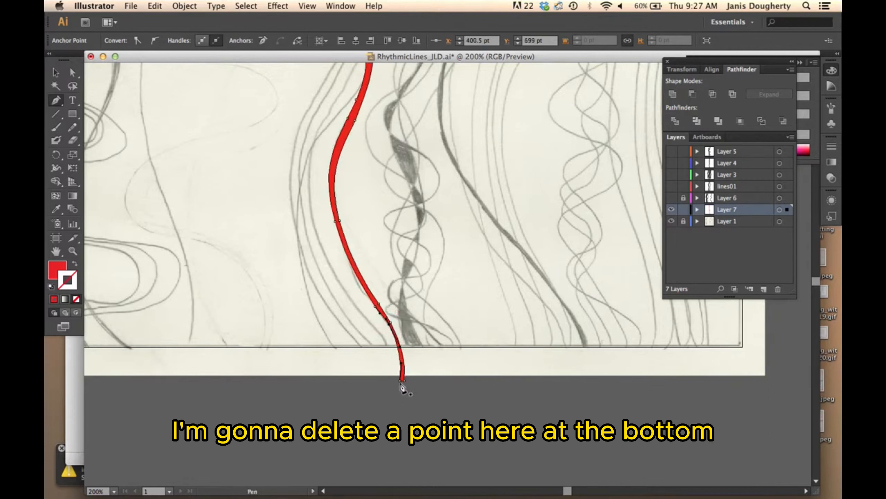
left_click(401, 381)
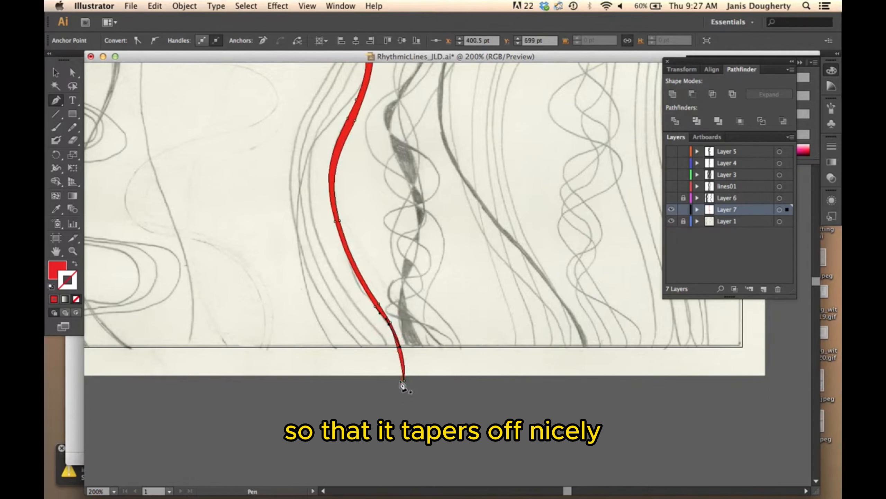
Step: Delete the unneeded anchor above the tapered end, extend the preceding anchor's handle to smooth the edge, and deselect the shape
left_click_drag(400, 346, 407, 359)
left_click(377, 308)
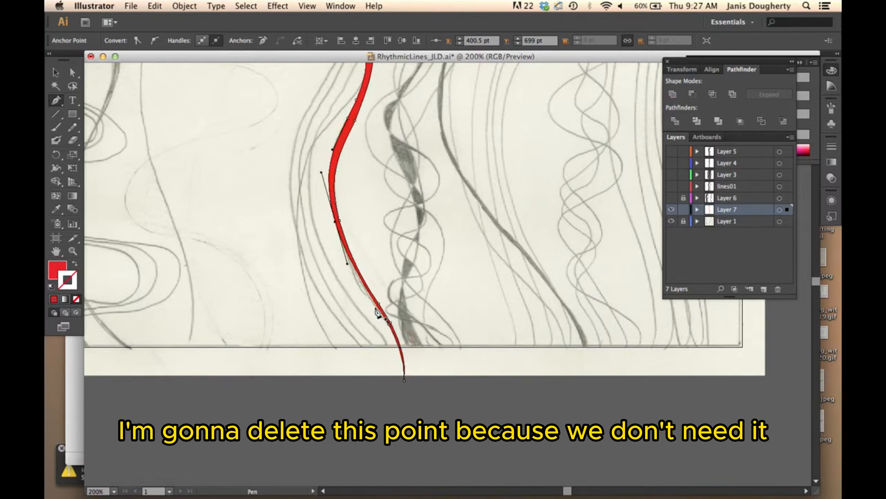
left_click_drag(348, 263, 350, 275)
left_click(436, 272, "super")
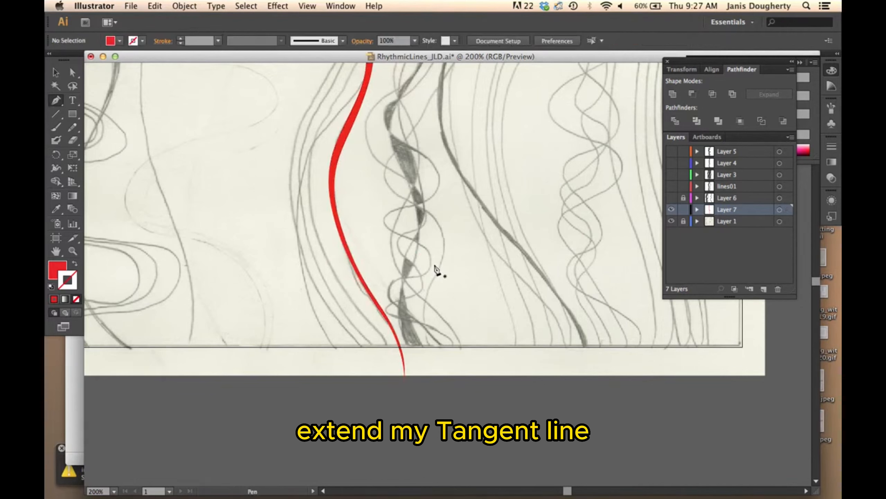
key("super+minus")
key("super+minus")
key("super+minus")
left_click_drag(401, 228, 371, 286)
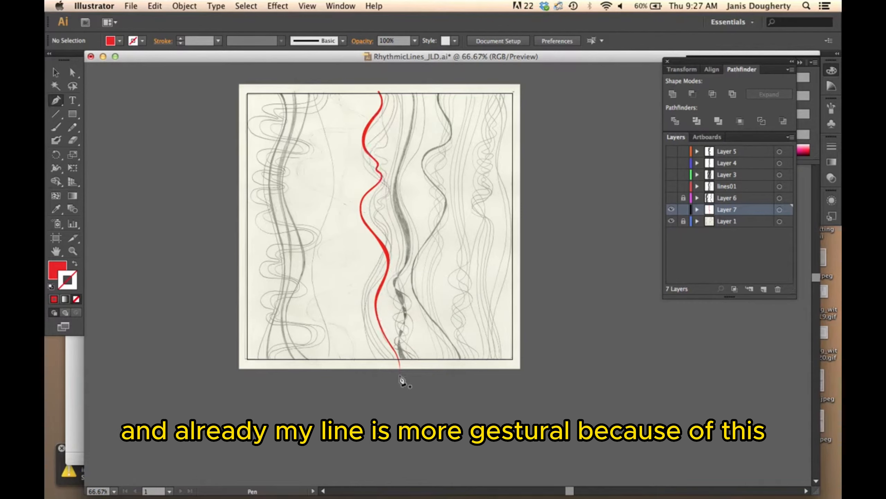
left_click(56, 72)
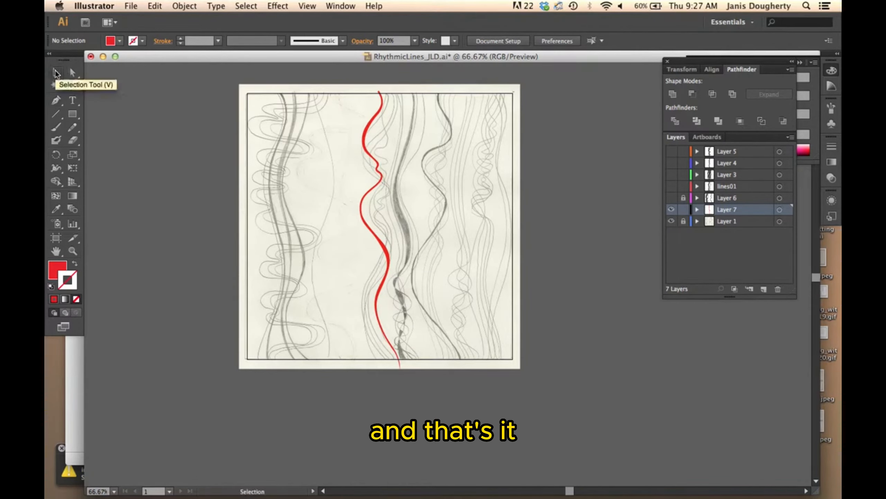